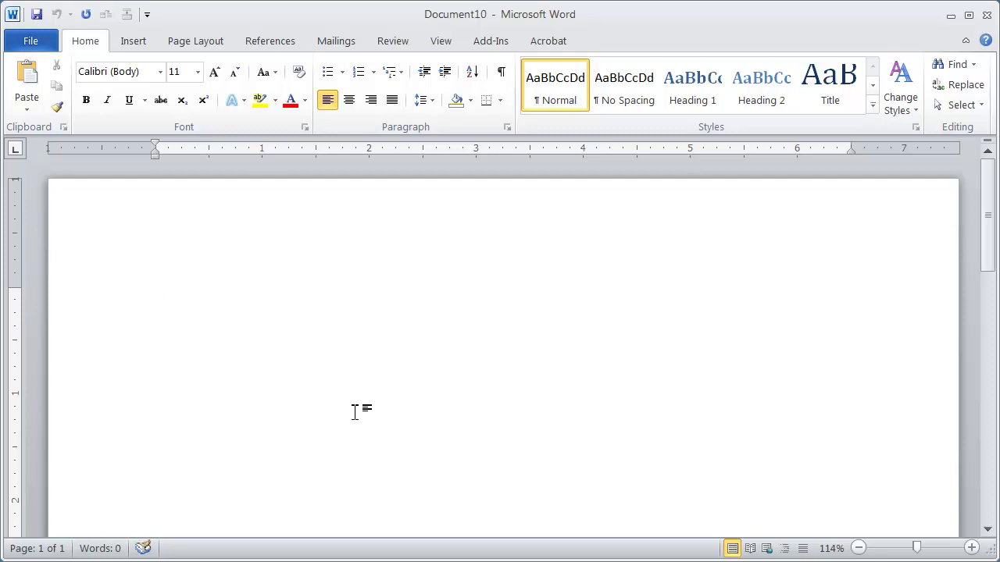
Step: Start a mail merge with Envelopes as the document type from the Mailings tab
{"action": "left_click", "coordinate": [349, 42]}
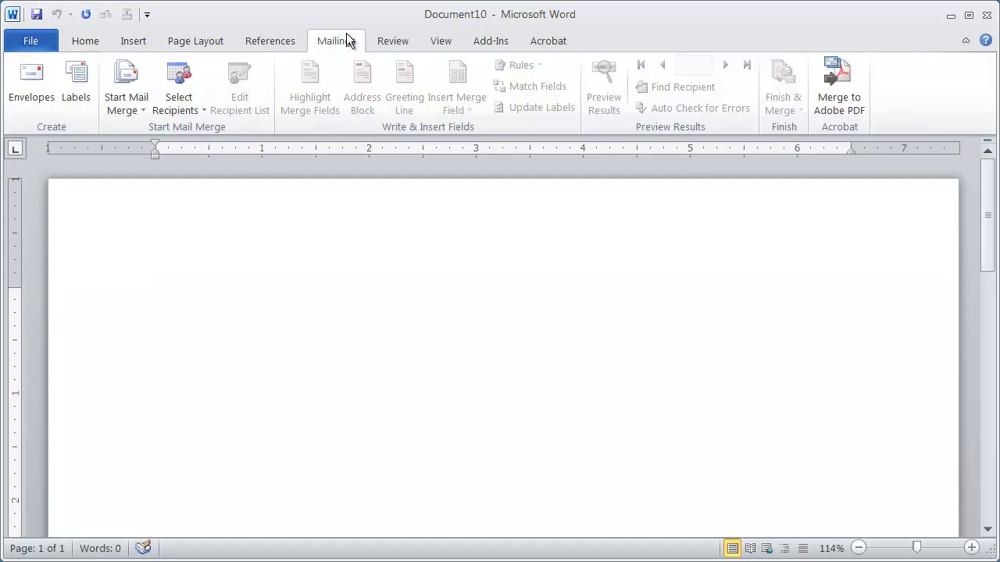
{"action": "left_click", "coordinate": [127, 99]}
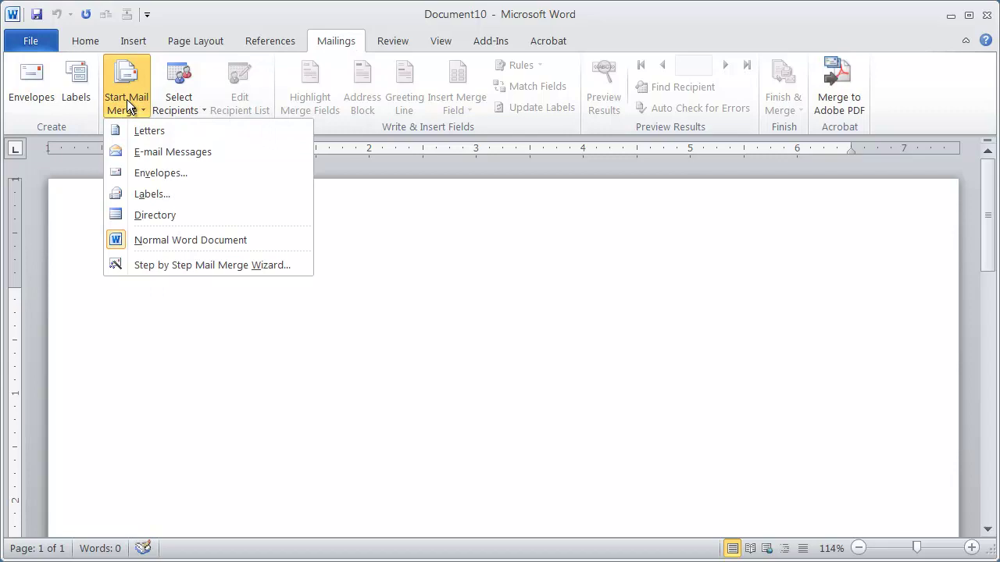
{"action": "left_click", "coordinate": [126, 99]}
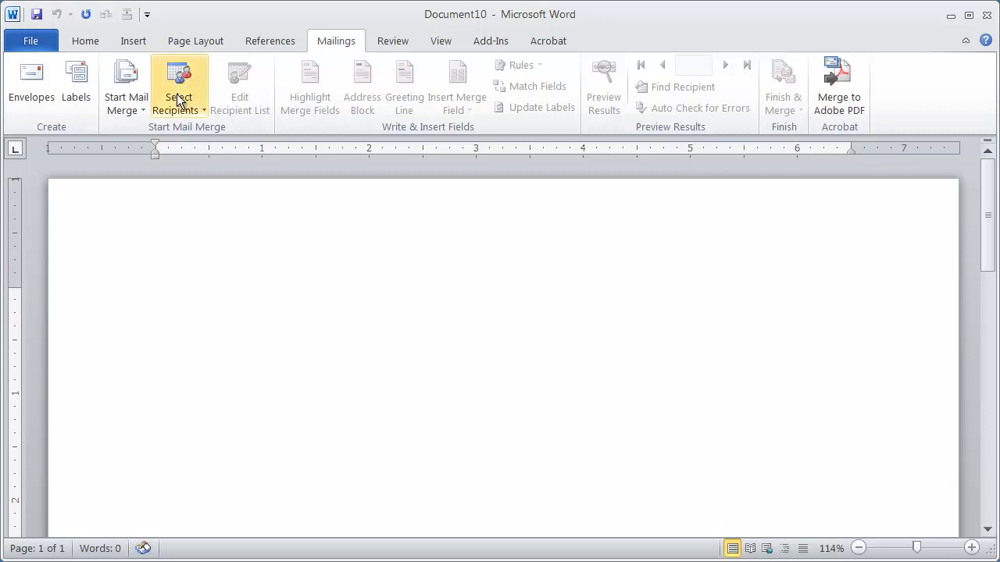
{"action": "left_click", "coordinate": [136, 103]}
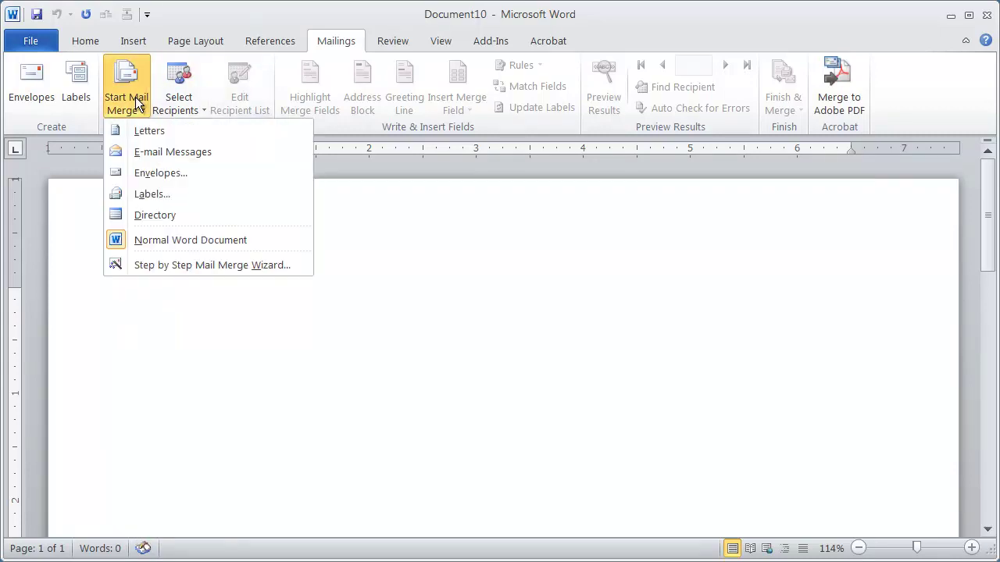
{"action": "left_click", "coordinate": [155, 175]}
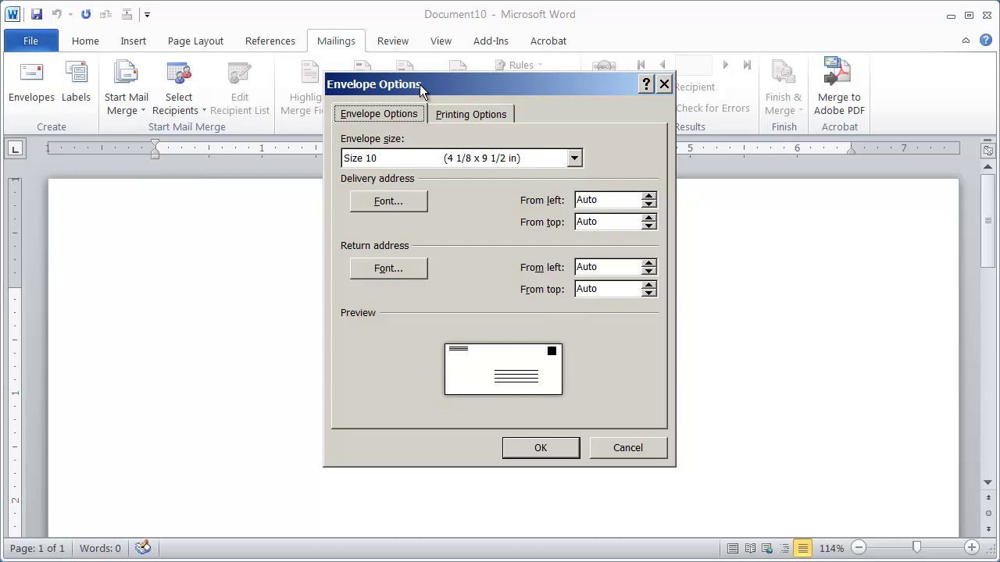
Step: Keep the envelope size at Size 10 (4 1/8 x 9 1/2 in) and apply it
{"action": "left_click_drag", "start_coordinate": [447, 84], "coordinate": [395, 118]}
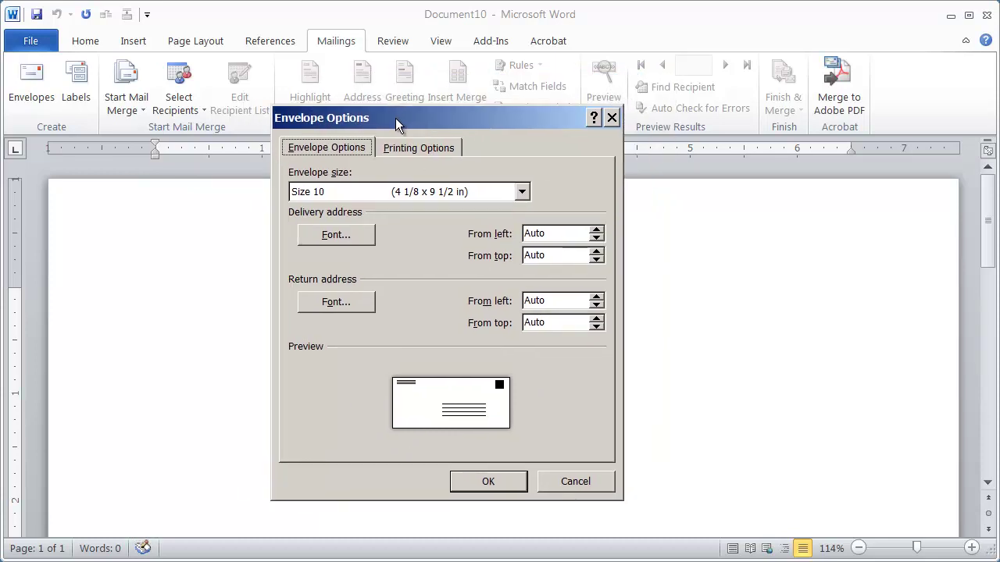
{"action": "left_click", "coordinate": [437, 193]}
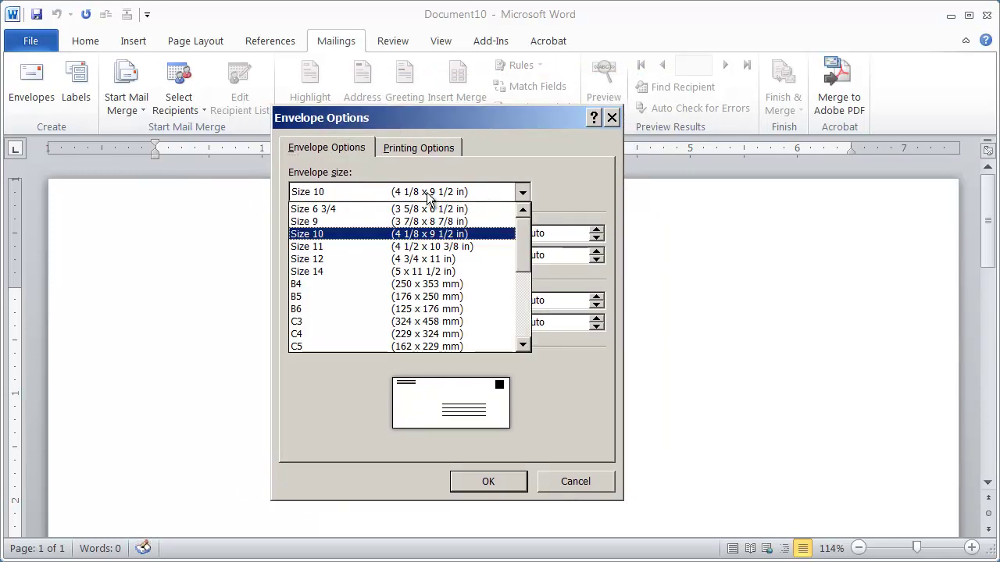
{"action": "left_click", "coordinate": [429, 193]}
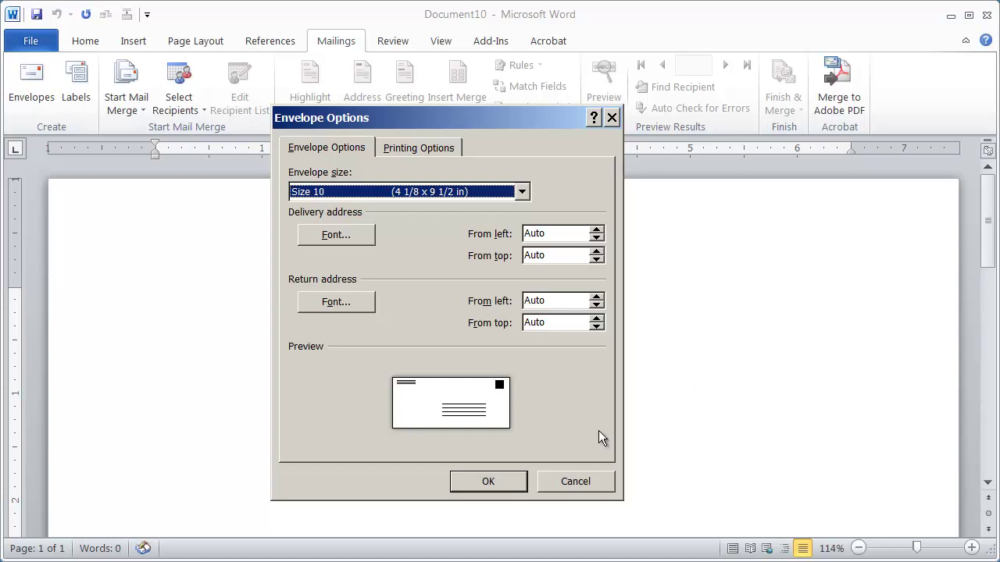
{"action": "left_click", "coordinate": [473, 483]}
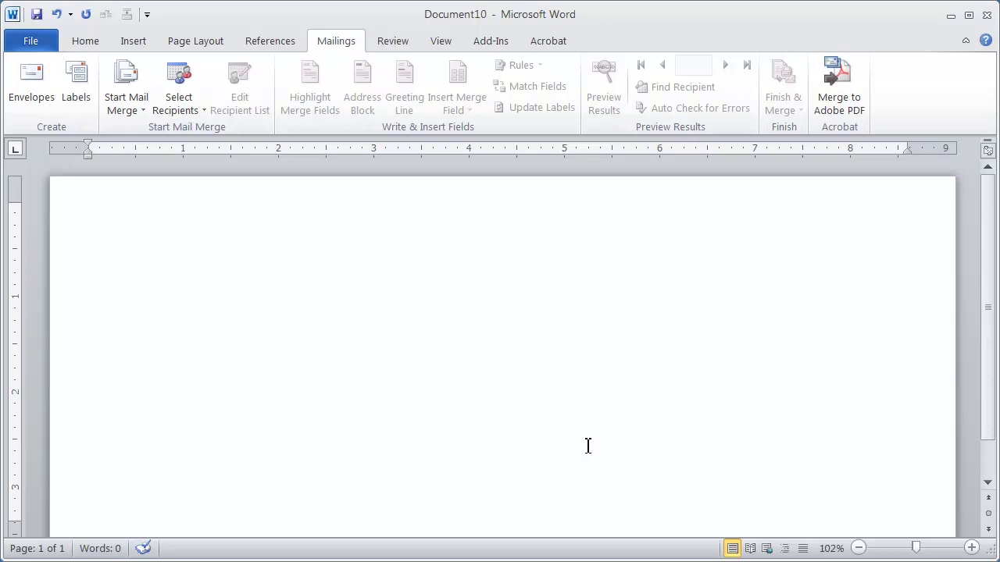
Step: Use Word Address List.doc from Desktop > Mail Merge Class Files as the existing recipient list
{"action": "left_click", "coordinate": [180, 107]}
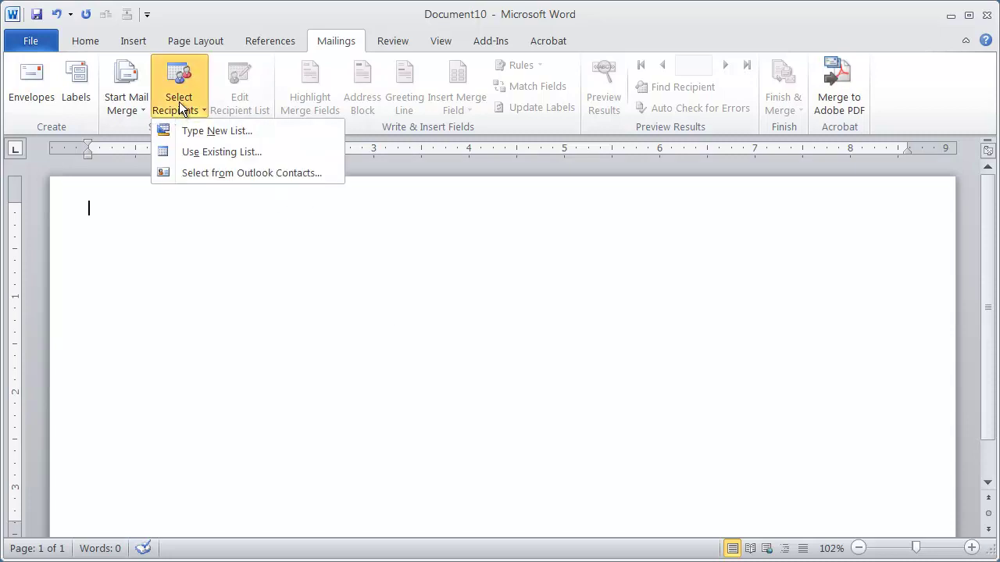
{"action": "left_click", "coordinate": [229, 151]}
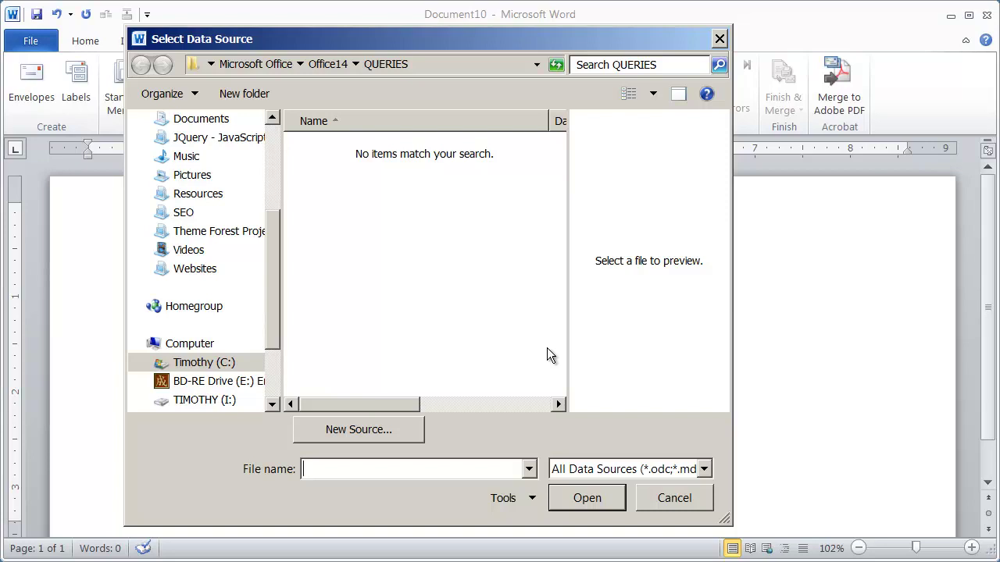
{"action": "scroll", "coordinate": [274, 164], "scroll_direction": "up", "scroll_amount": 3}
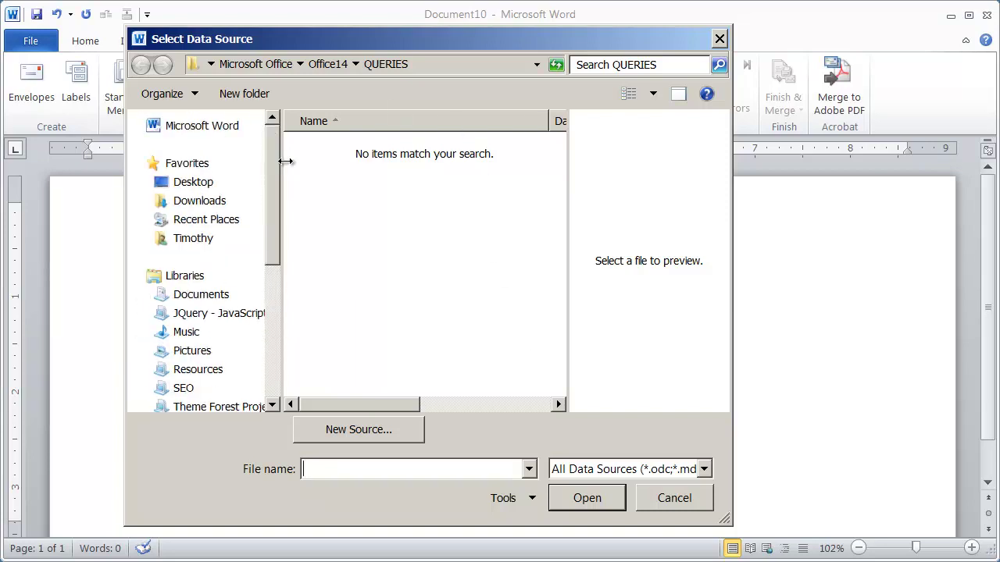
{"action": "left_click", "coordinate": [195, 187]}
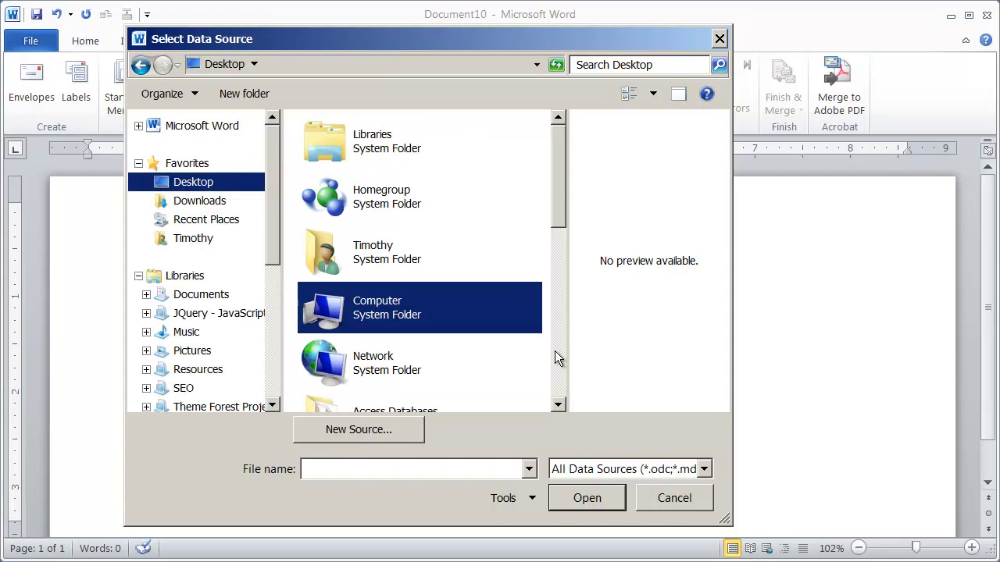
{"action": "left_click", "coordinate": [555, 350]}
{"action": "double_click", "coordinate": [384, 305]}
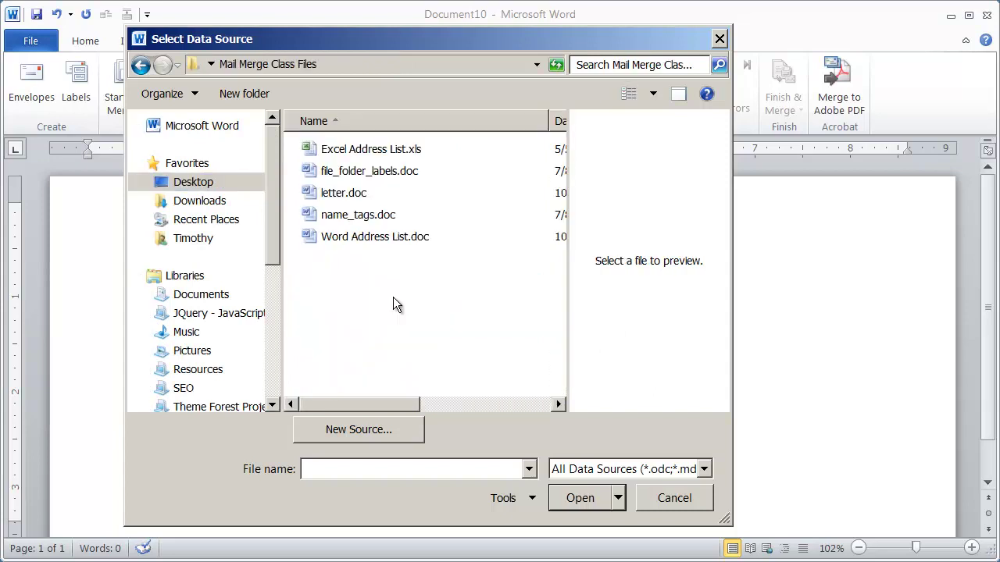
{"action": "left_click", "coordinate": [317, 238]}
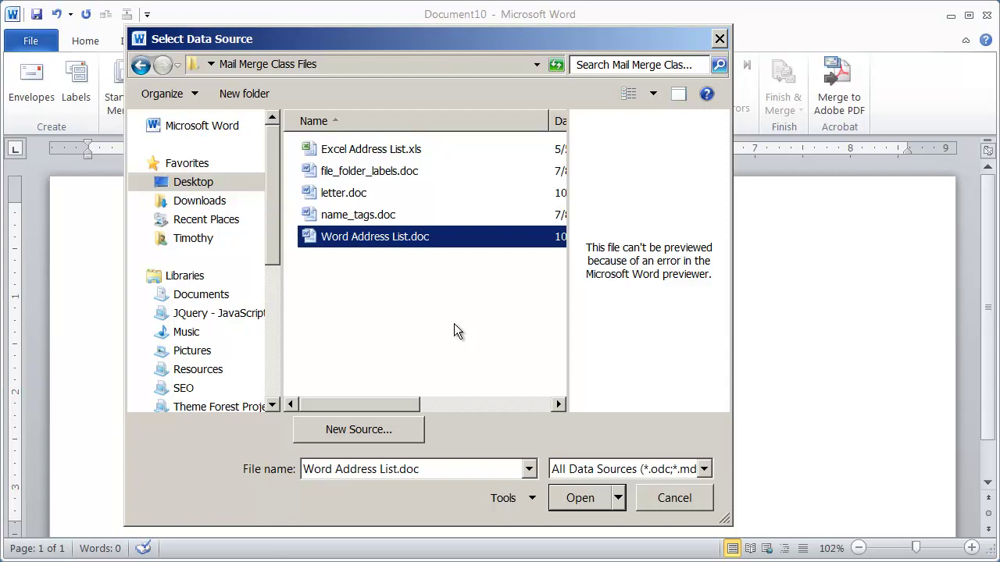
{"action": "left_click", "coordinate": [579, 498]}
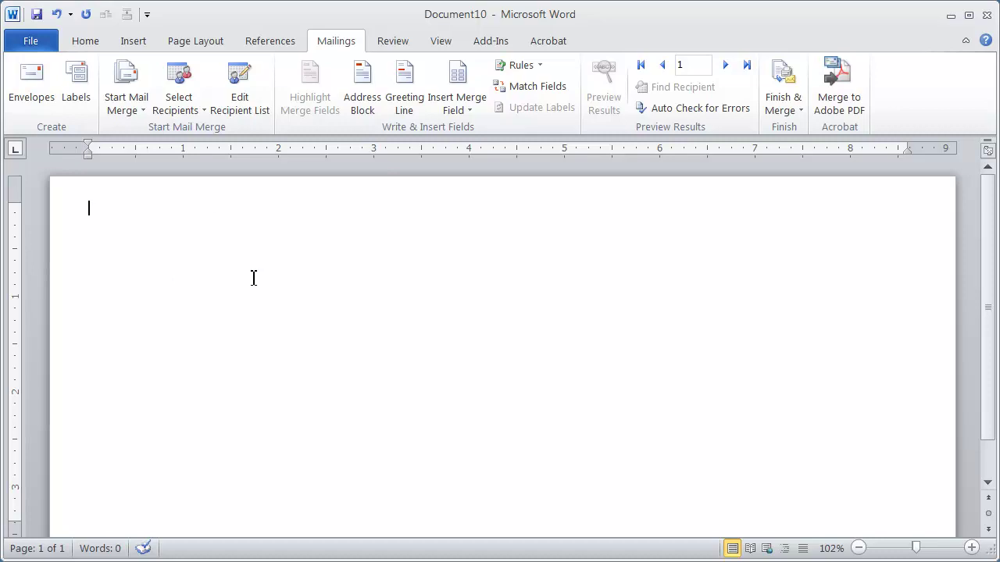
Step: Type the sender's name, school, street and city/state/ZIP as four return-address lines, fixing typos
{"action": "type", "text": "John Smit"}
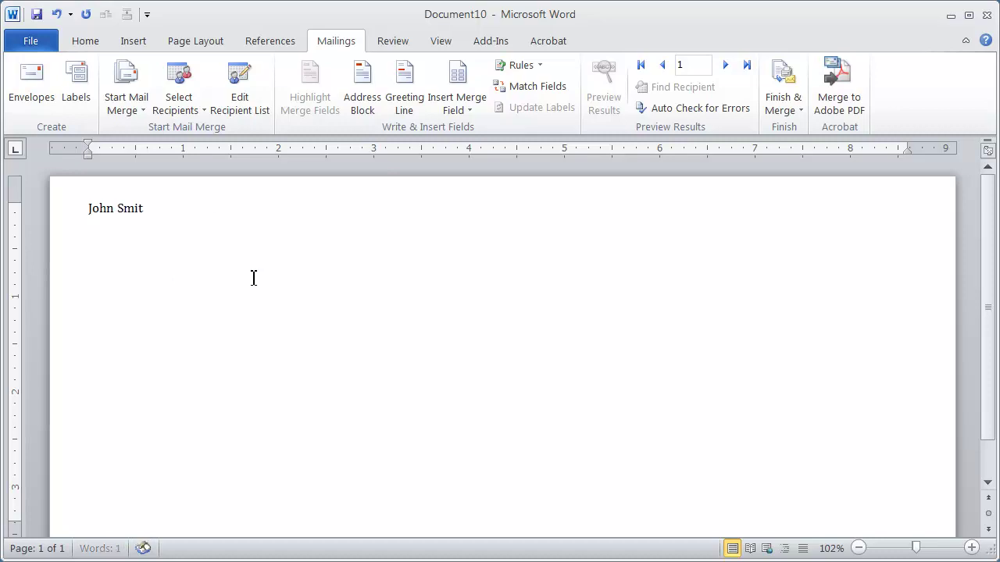
{"action": "type", "text": "h"}
{"action": "key", "text": "Return"}
{"action": "type", "text": "Cal State Fullerton"}
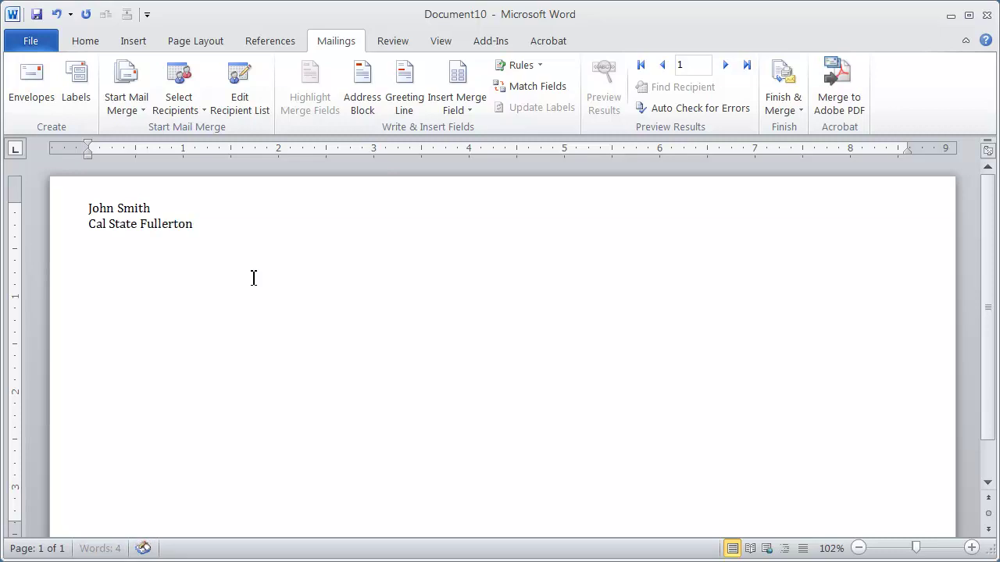
{"action": "key", "text": "Return"}
{"action": "type", "text": "1234 Main Streeet"}
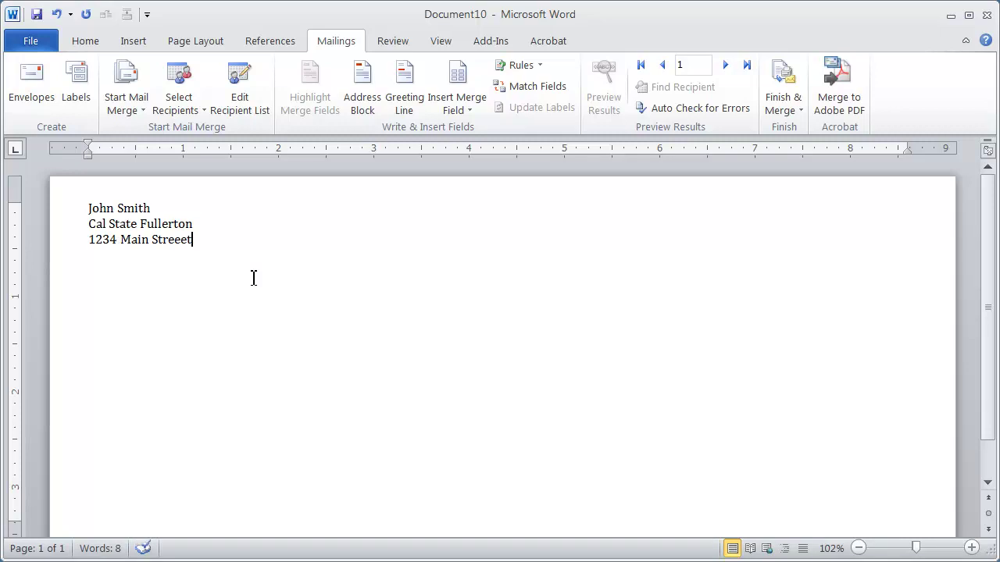
{"action": "key", "text": "BackSpace"}
{"action": "key", "text": "Return"}
{"action": "type", "text": "Fullerton, CA "}
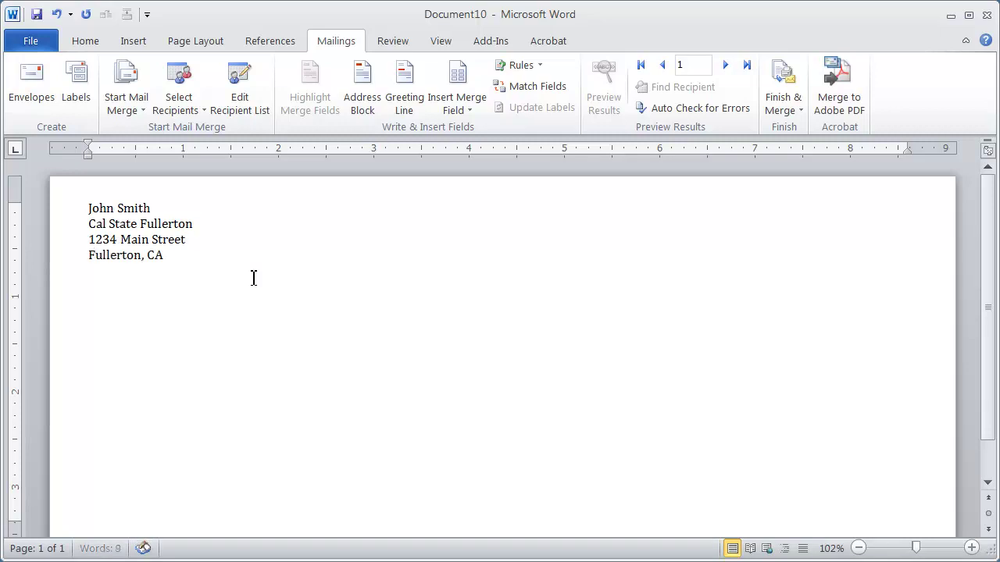
{"action": "type", "text": "928"}
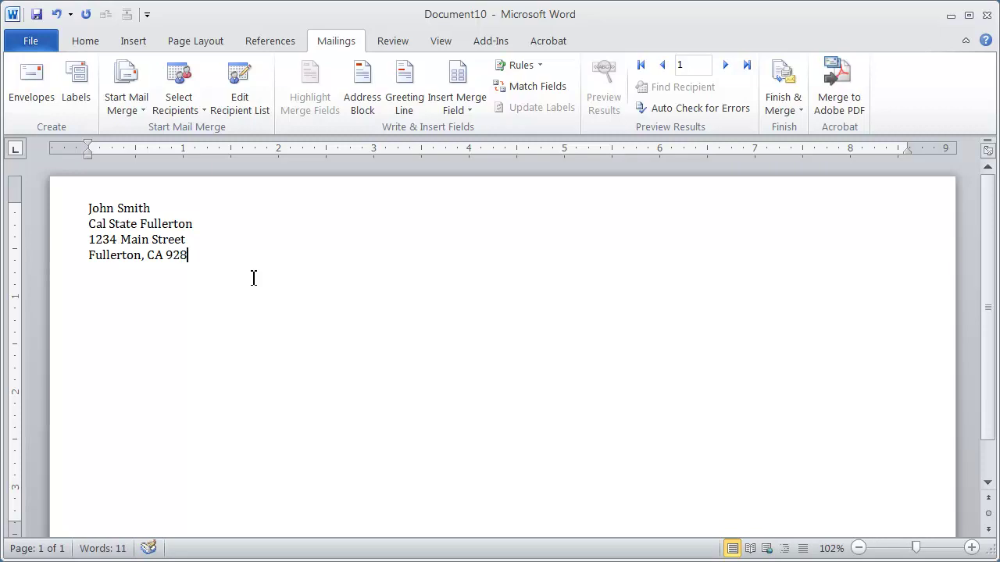
{"action": "key", "text": "BackSpace"}
{"action": "type", "text": "731"}
{"action": "left_click", "coordinate": [454, 431]}
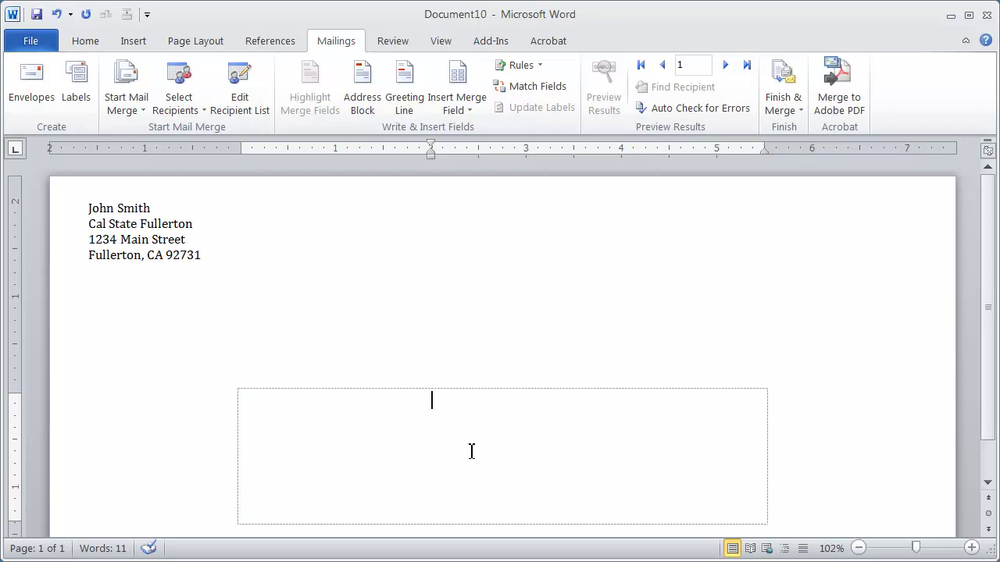
Step: Insert an «AddressBlock» field with the default name format into the envelope's address box
{"action": "left_click", "coordinate": [472, 451]}
{"action": "left_click", "coordinate": [372, 92]}
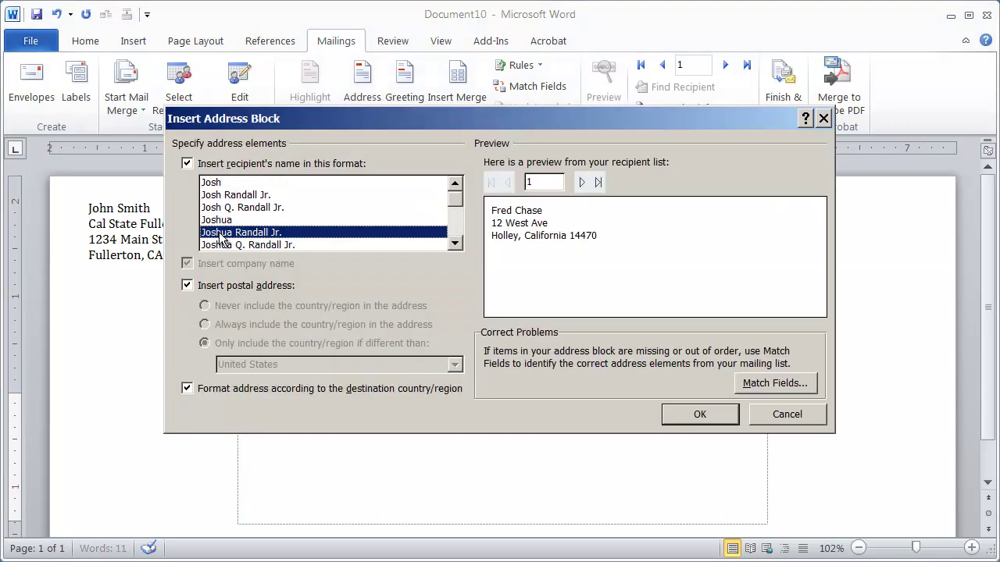
{"action": "left_click", "coordinate": [703, 407]}
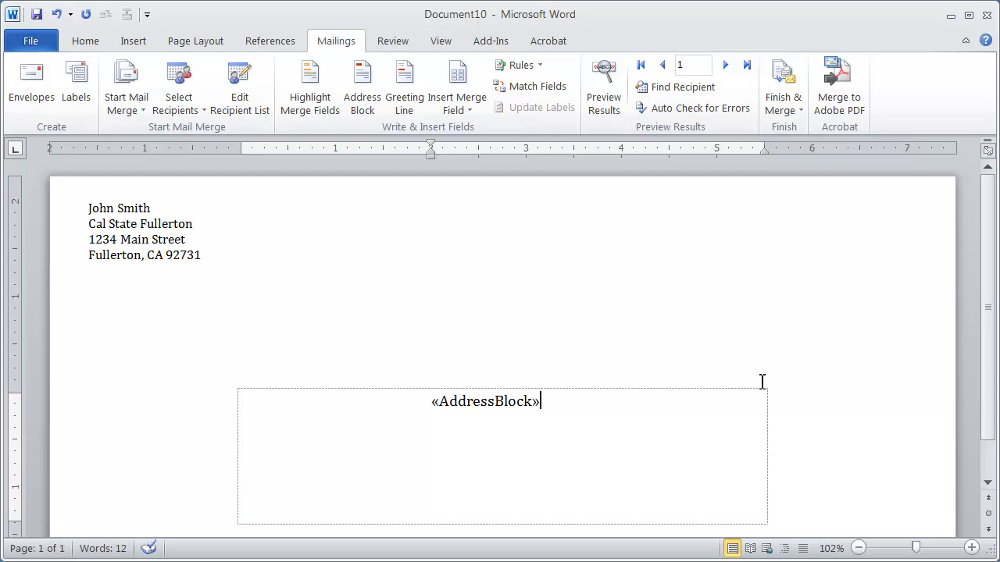
Step: Preview the first recipient's envelope, then choose Finish & Merge > Edit Individual Documents
{"action": "left_click", "coordinate": [602, 100]}
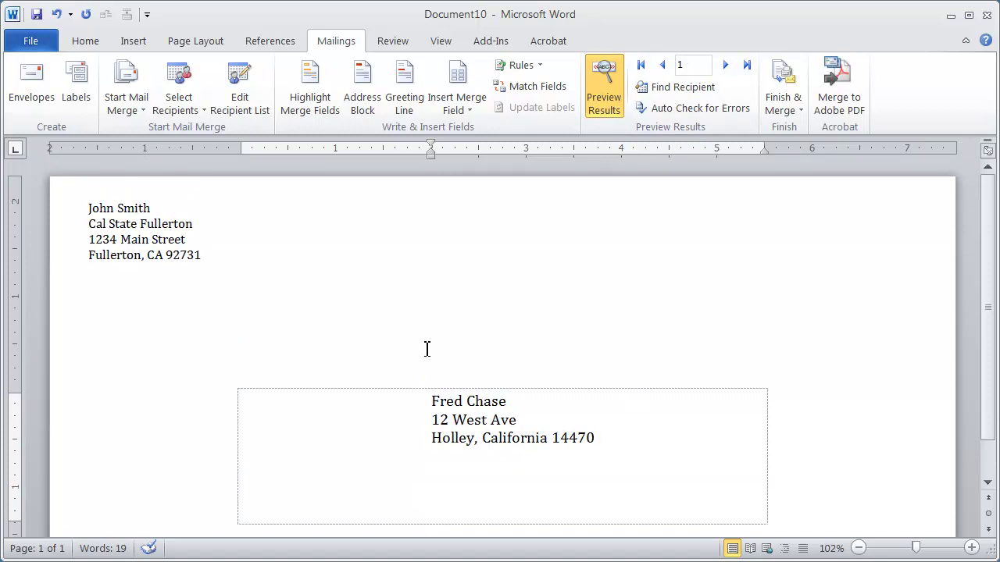
{"action": "left_click", "coordinate": [781, 89]}
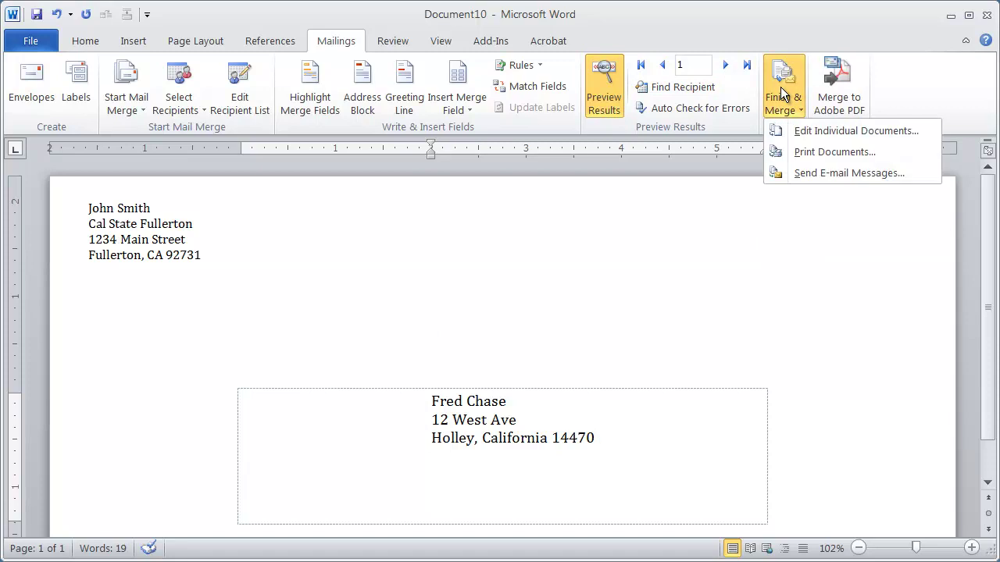
{"action": "left_click", "coordinate": [825, 130]}
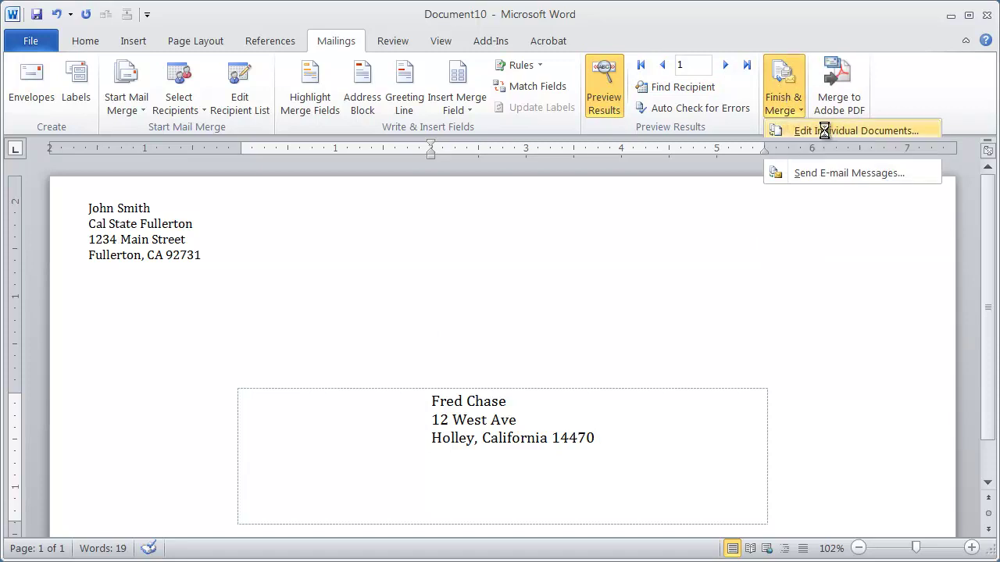
Step: Merge all records into a new document and scroll through the 23 resulting envelopes
{"action": "left_click", "coordinate": [482, 328]}
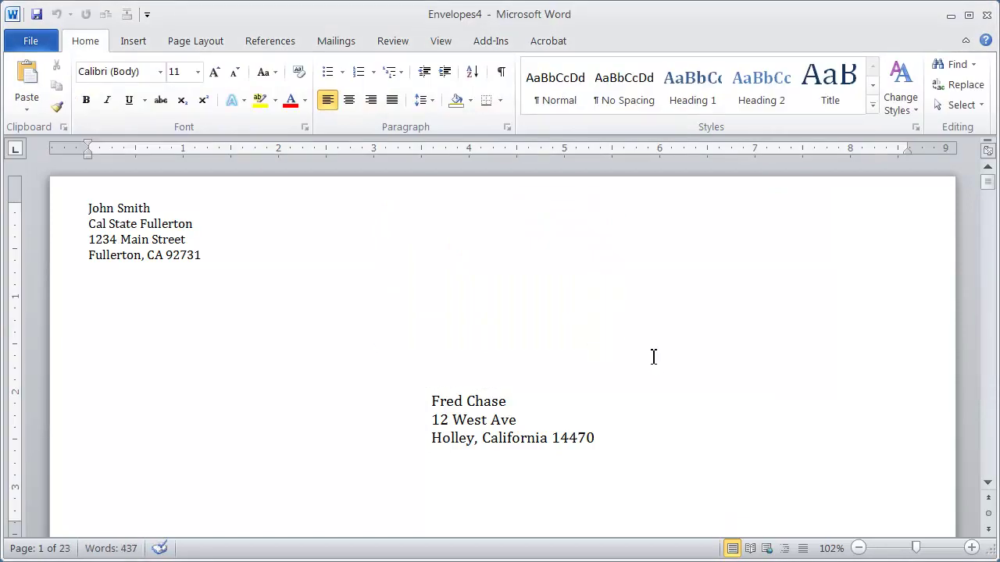
{"action": "scroll", "coordinate": [660, 304], "scroll_direction": "down", "scroll_amount": 5}
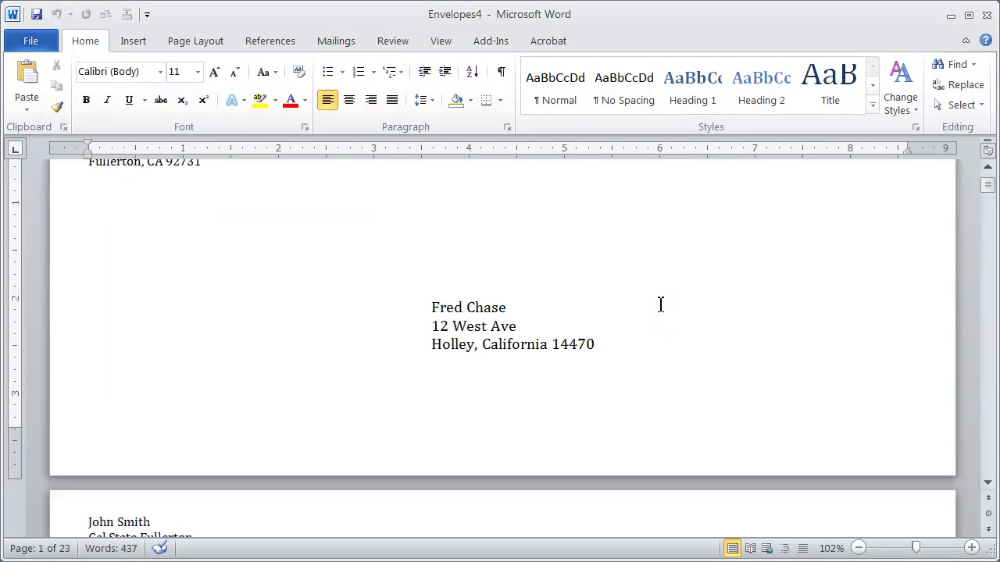
{"action": "scroll", "coordinate": [660, 305], "scroll_direction": "down", "scroll_amount": 8}
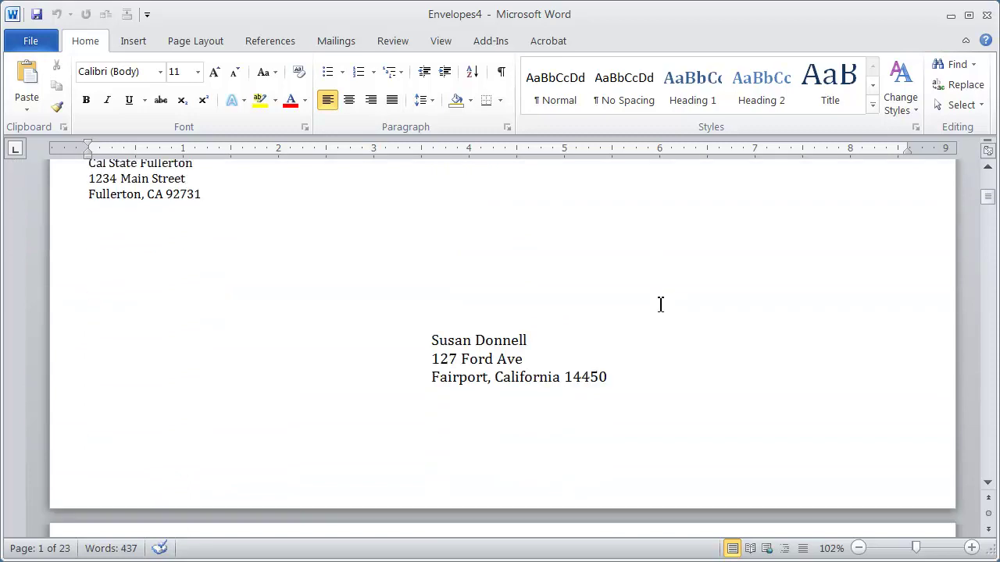
{"action": "scroll", "coordinate": [660, 305], "scroll_direction": "down", "scroll_amount": 11}
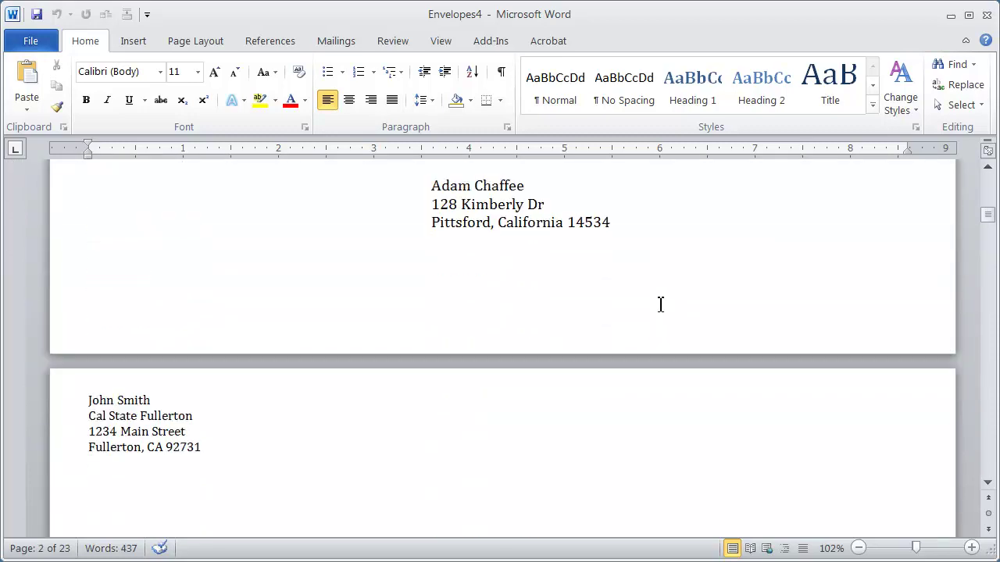
{"action": "scroll", "coordinate": [660, 304], "scroll_direction": "down", "scroll_amount": 20}
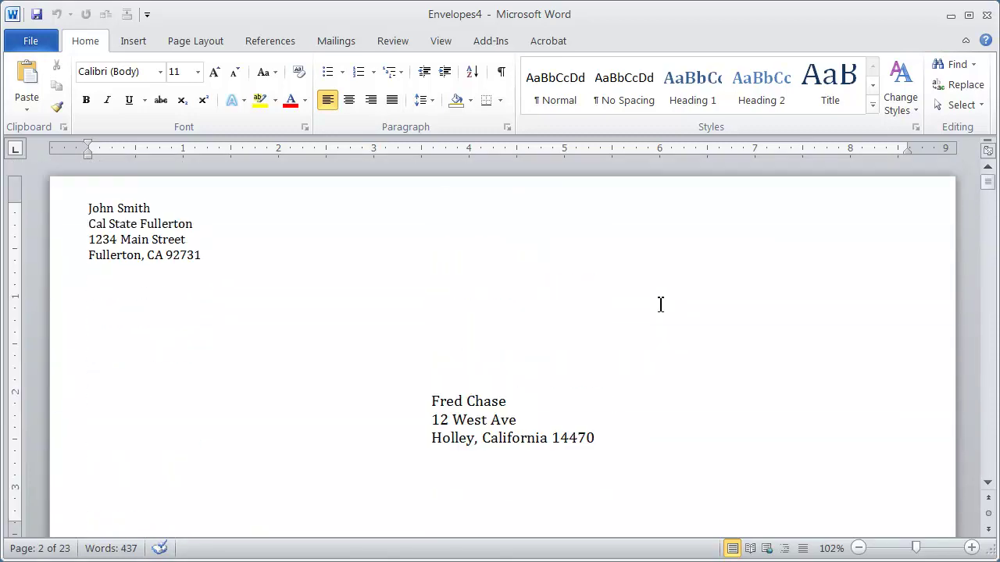